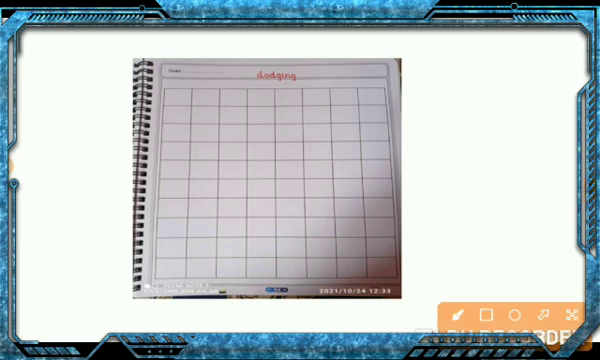
Step: Pen-draw 3, 5, 8 and 1 left to right in the top cells, then a 6 under the 3
{"action": "left_click_drag", "start_coordinate": [172, 104], "coordinate": [175, 126]}
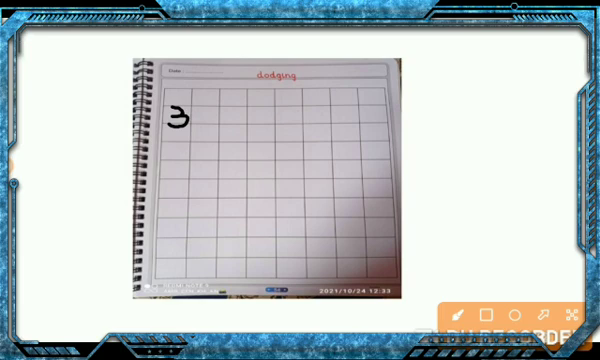
{"action": "left_click_drag", "start_coordinate": [240, 104], "coordinate": [226, 128]}
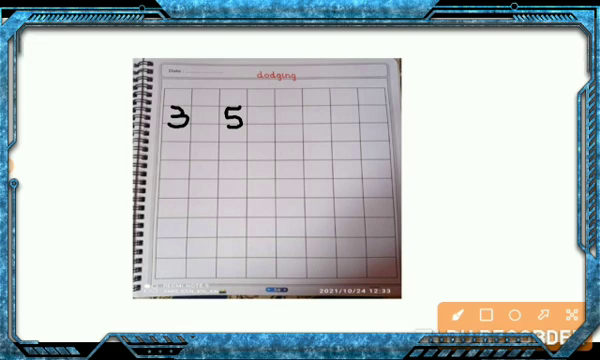
{"action": "mouse_move", "coordinate": [286, 107]}
{"action": "left_mouse_down"}
{"action": "mouse_move", "coordinate": [288, 126]}
{"action": "mouse_move", "coordinate": [297, 121]}
{"action": "left_mouse_up"}
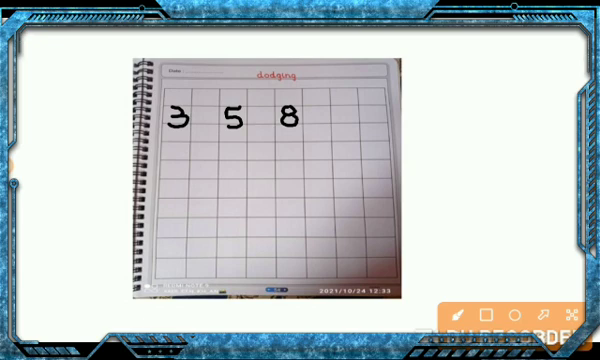
{"action": "left_click_drag", "start_coordinate": [343, 104], "coordinate": [345, 127]}
{"action": "left_click", "coordinate": [178, 146]}
{"action": "left_click_drag", "start_coordinate": [180, 142], "coordinate": [172, 160]}
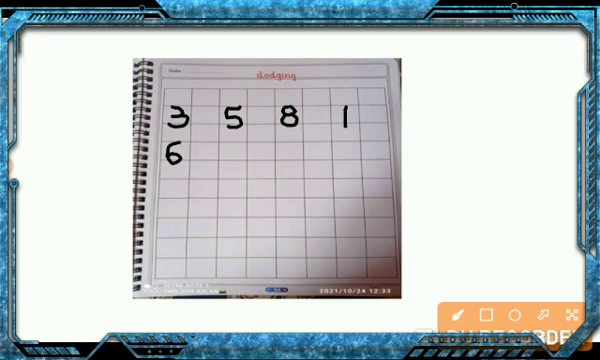
Step: Pen-draw 0, 2 and 4 beneath the 5, 8 and 1, then a 9 beneath the 6
{"action": "left_click_drag", "start_coordinate": [238, 144], "coordinate": [239, 145]}
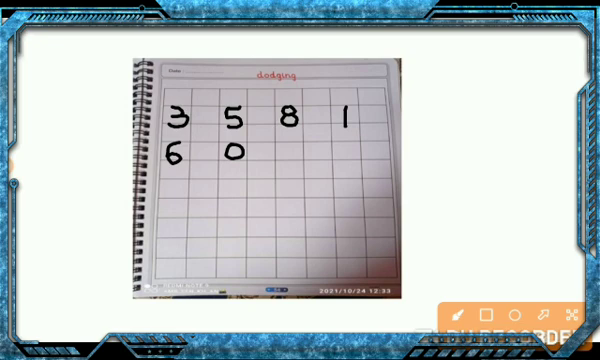
{"action": "left_click_drag", "start_coordinate": [283, 150], "coordinate": [299, 159]}
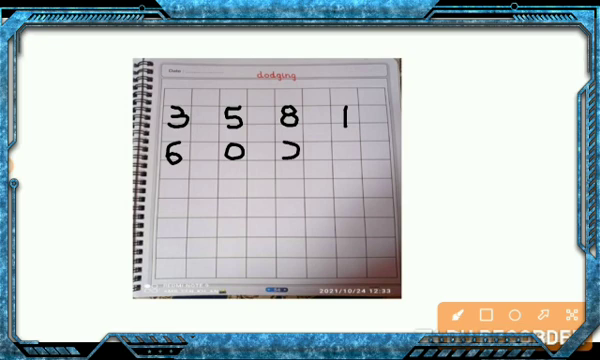
{"action": "left_click_drag", "start_coordinate": [344, 140], "coordinate": [355, 160]}
{"action": "left_click_drag", "start_coordinate": [175, 180], "coordinate": [177, 196]}
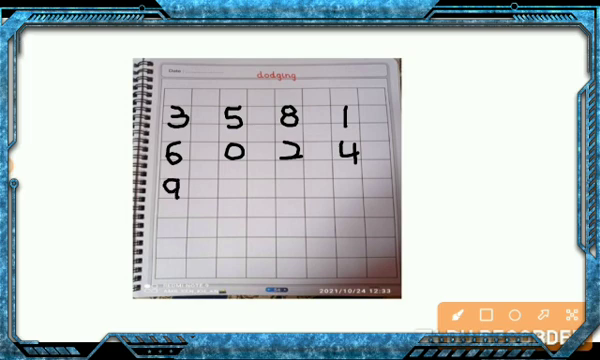